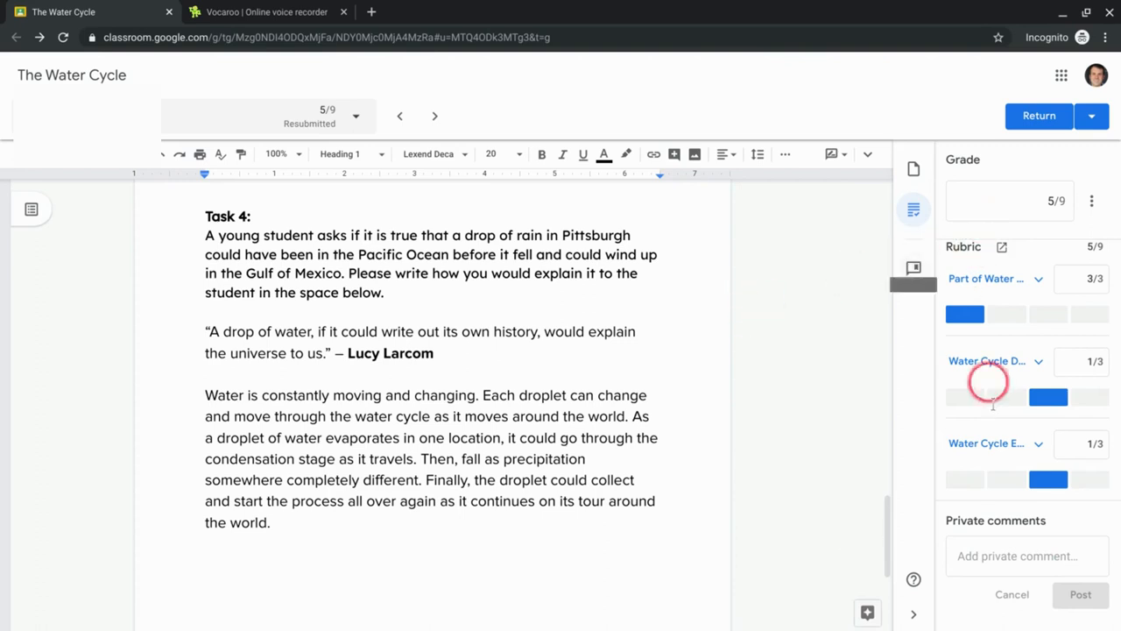
Start a private comment and discard an empty comment on the student's document.
click(977, 557)
text(djdjd)
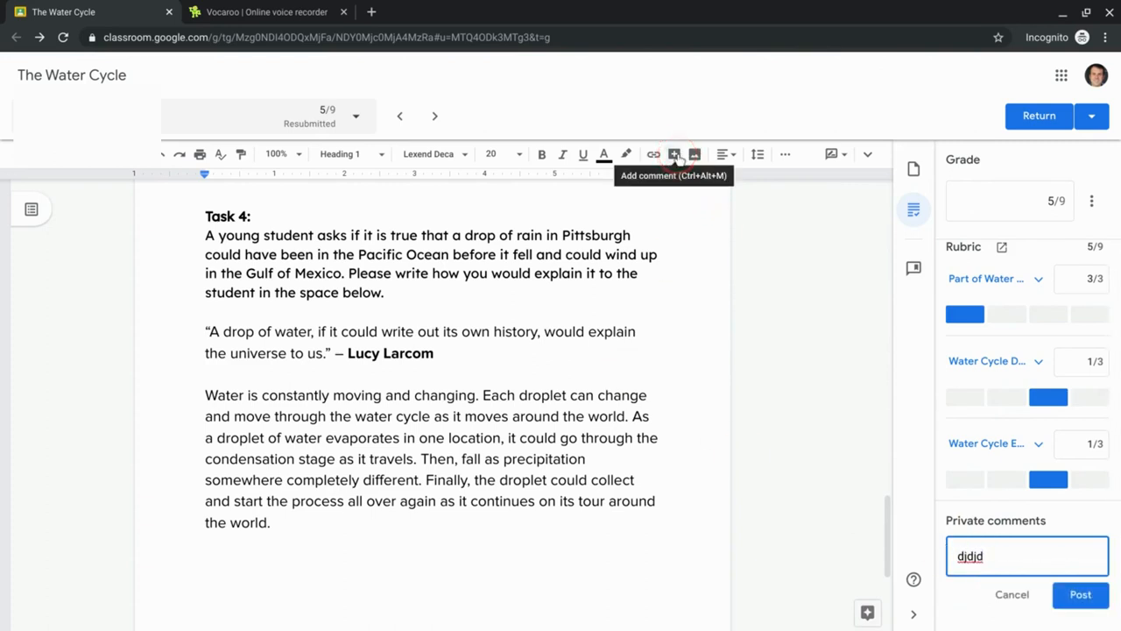
click(675, 155)
click(721, 260)
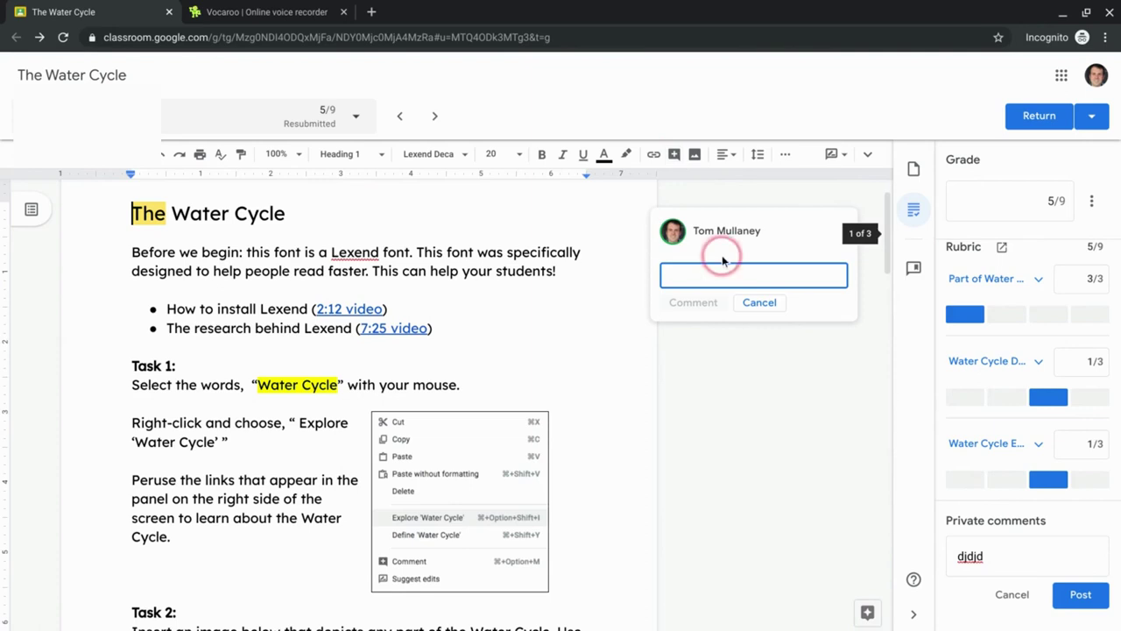
click(753, 303)
scroll(703, 499, down, 10)
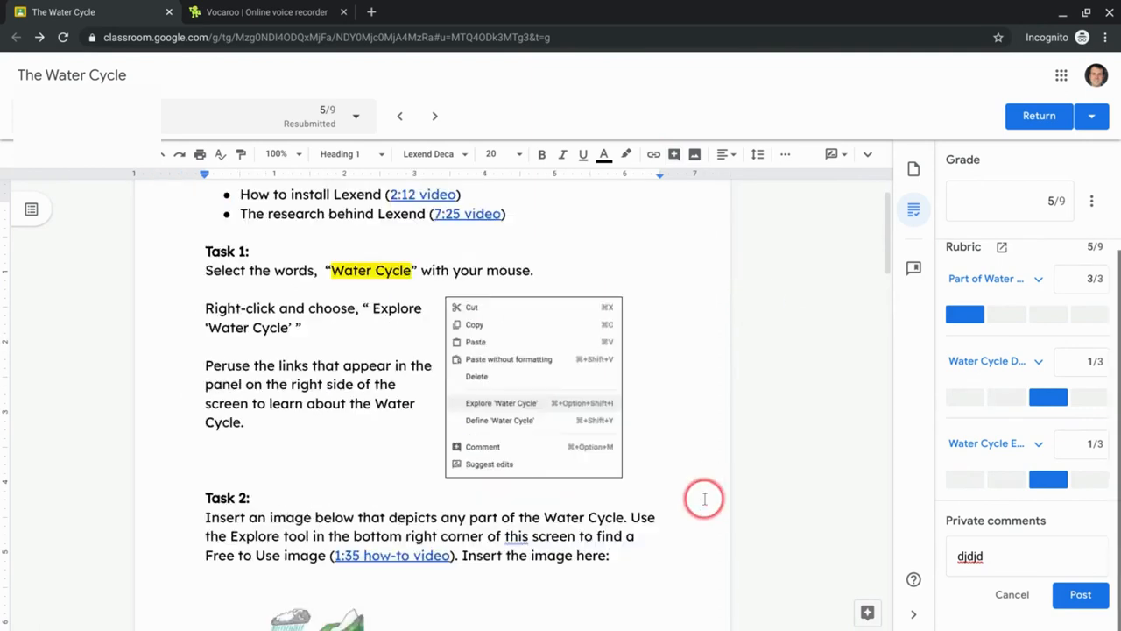
scroll(703, 499, down, 10)
scroll(703, 498, down, 1)
scroll(704, 498, up, 2)
scroll(704, 499, up, 1)
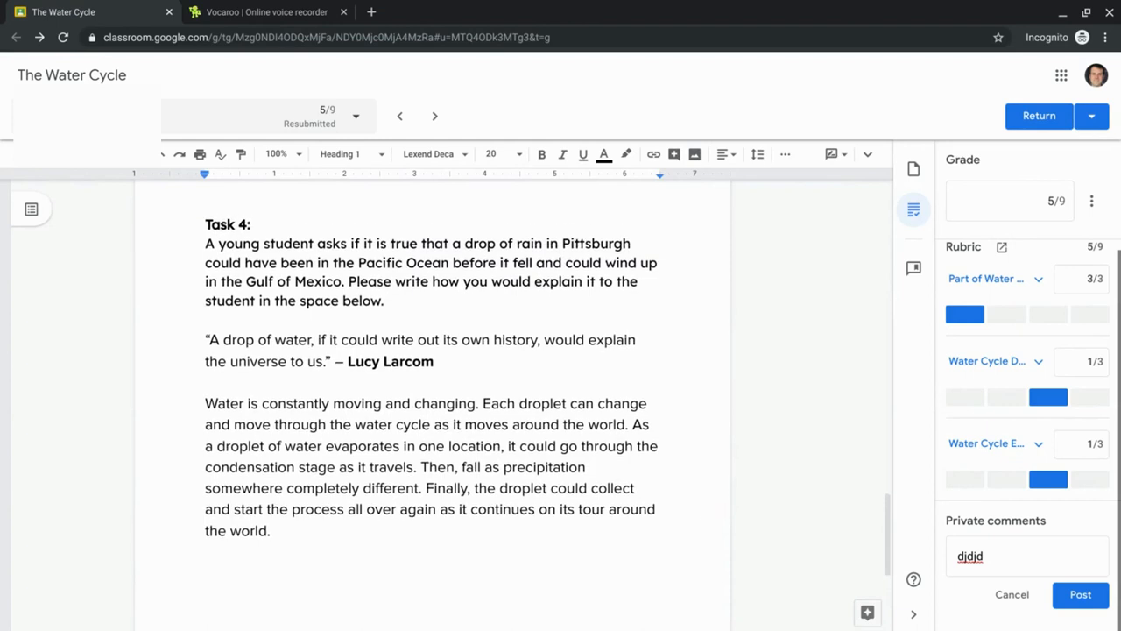
Delete the test text from the private comment.
double_click(1013, 549)
key(BackSpace)
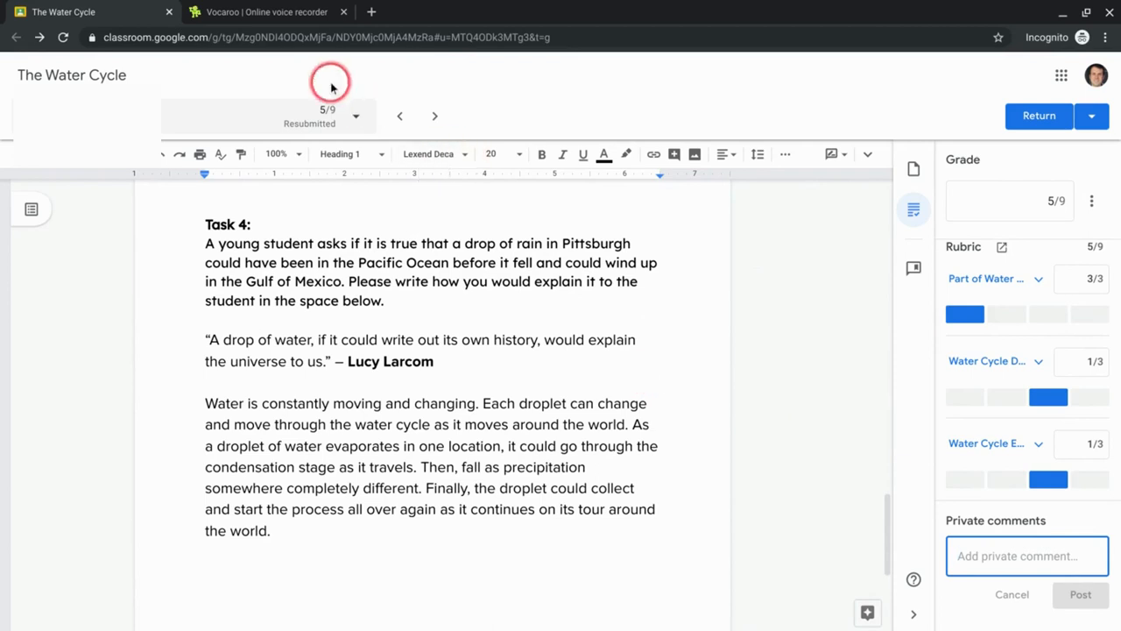
Record a short voice message in Vocaroo and play it back.
click(261, 15)
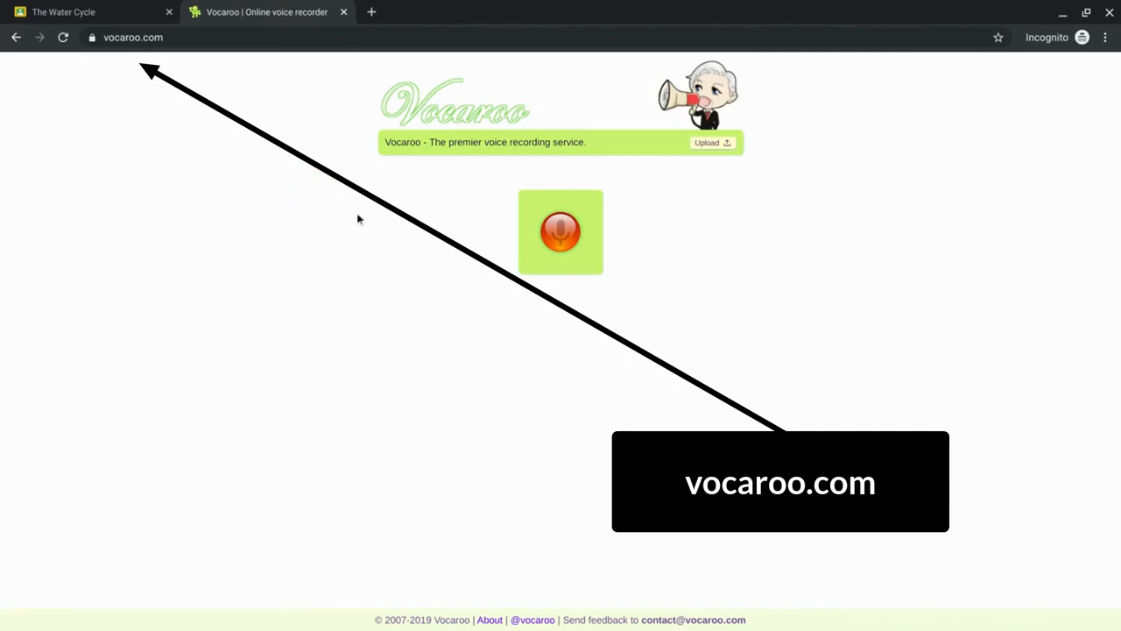
click(560, 232)
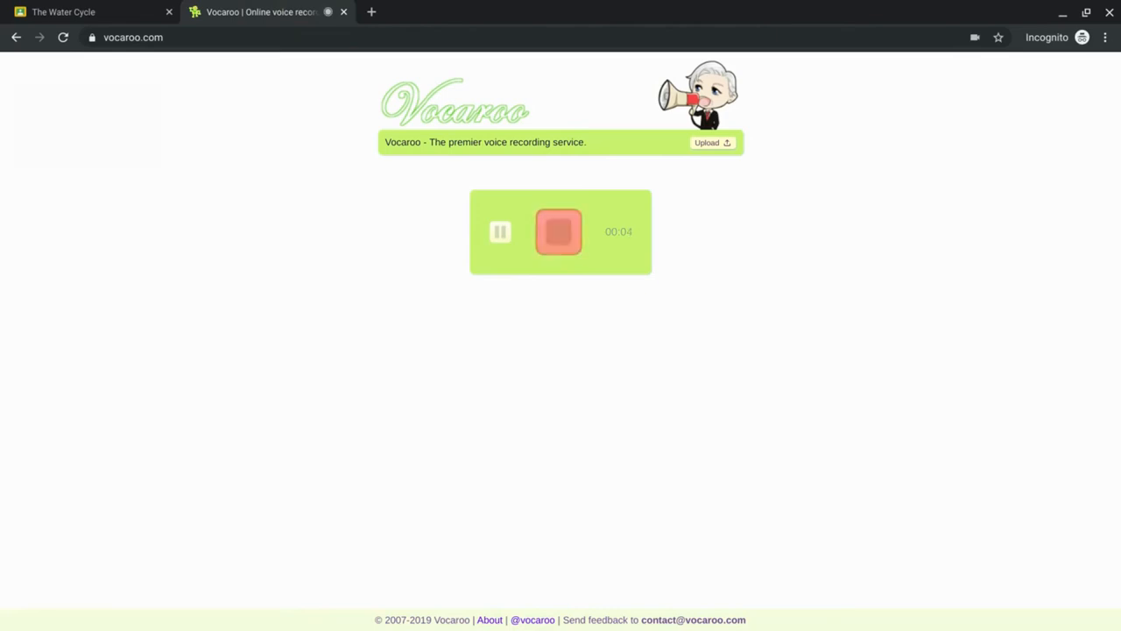
click(575, 256)
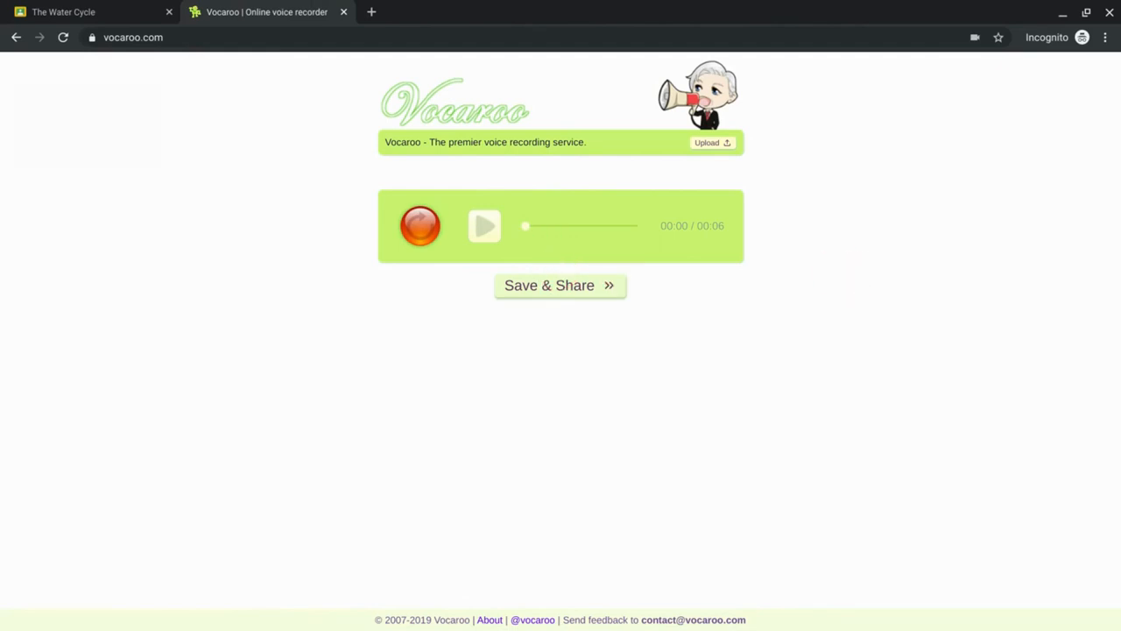
click(500, 383)
Save the recording via Save & Share and copy its share link.
click(539, 322)
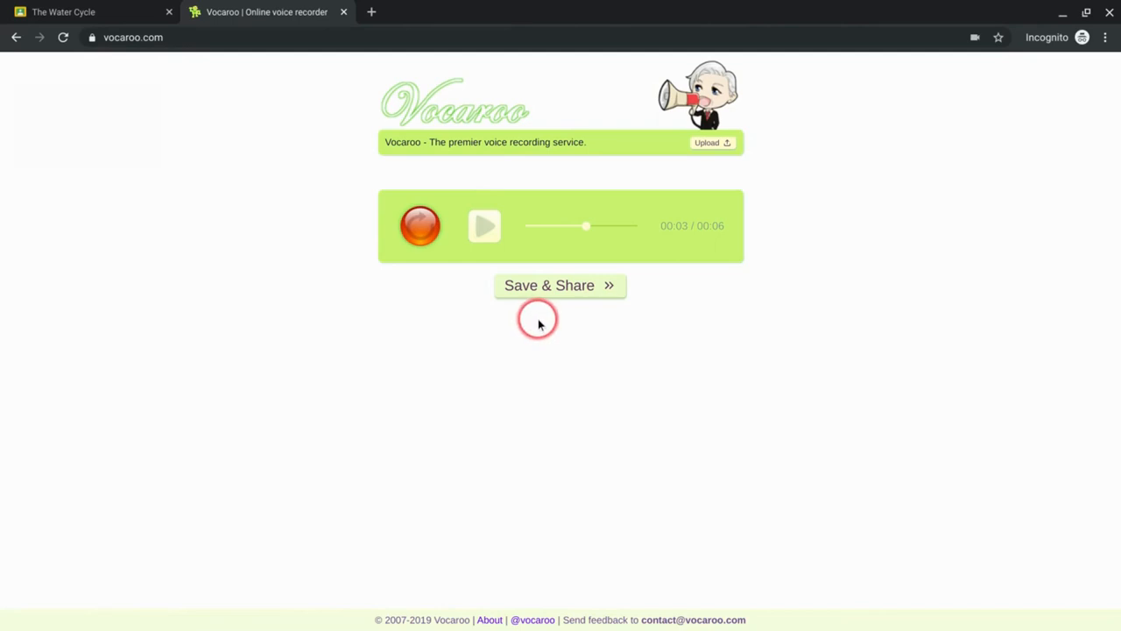
click(571, 292)
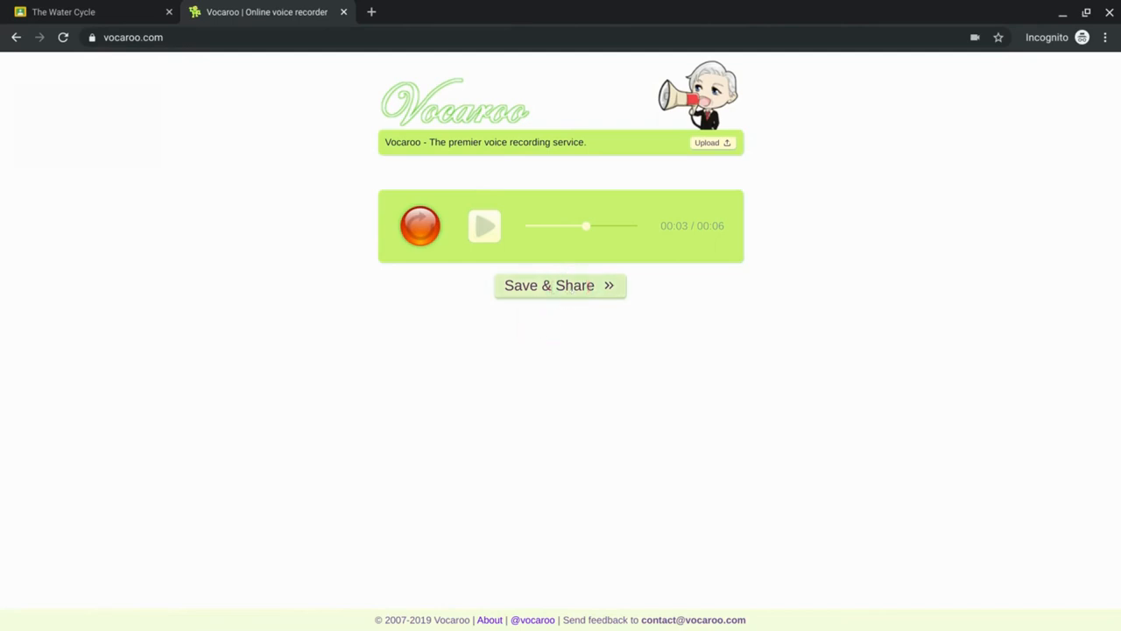
click(571, 292)
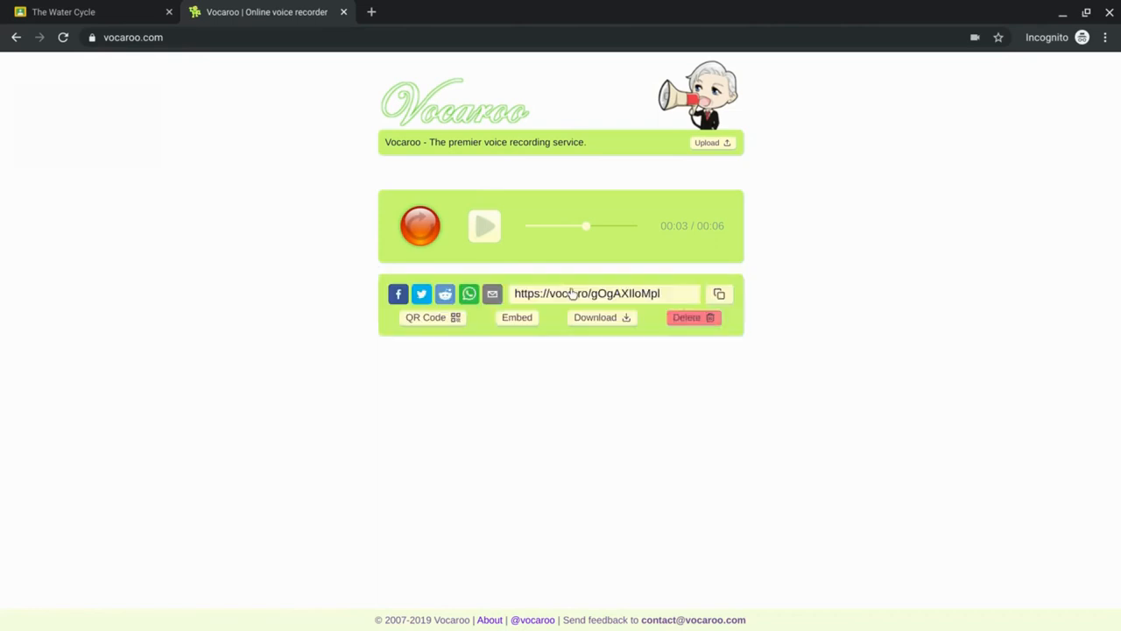
click(718, 294)
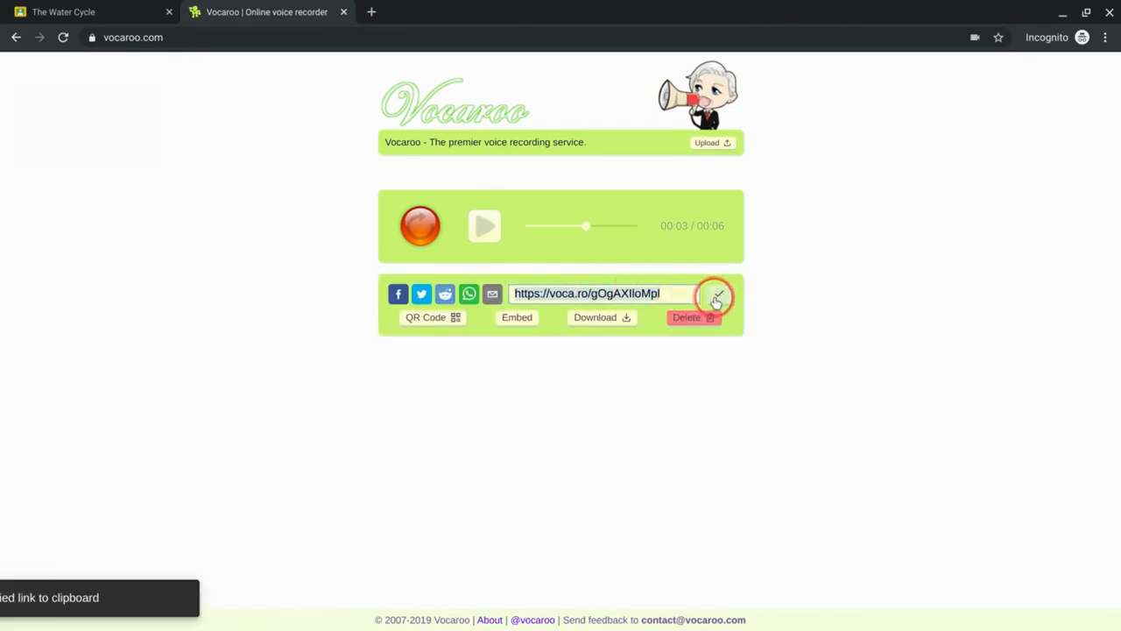
click(133, 11)
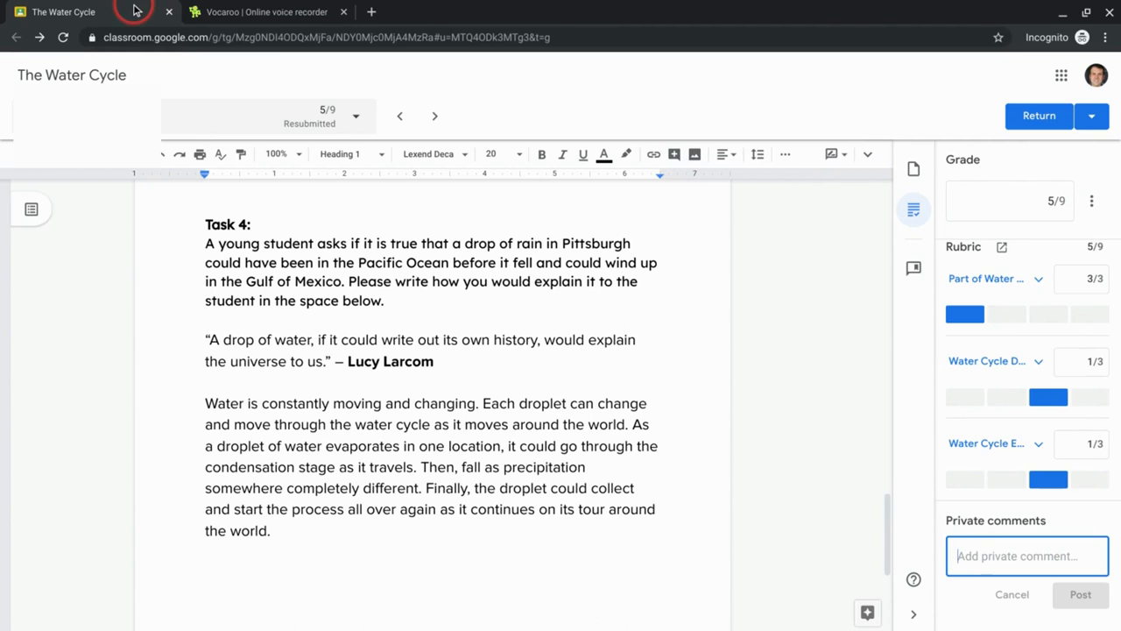
right_click(1018, 556)
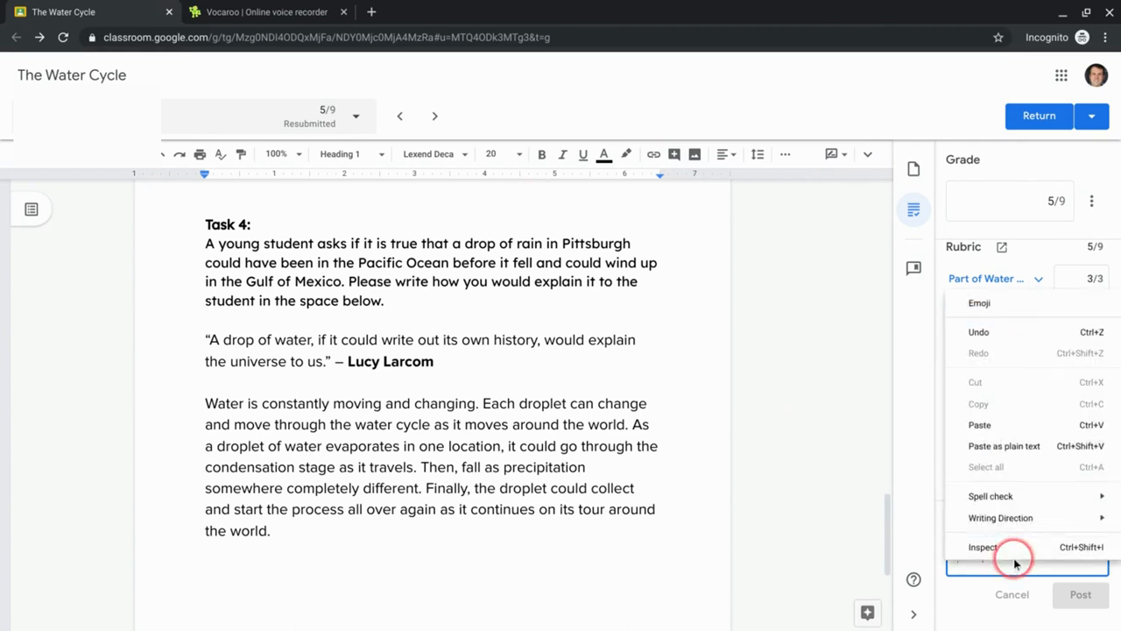
click(982, 424)
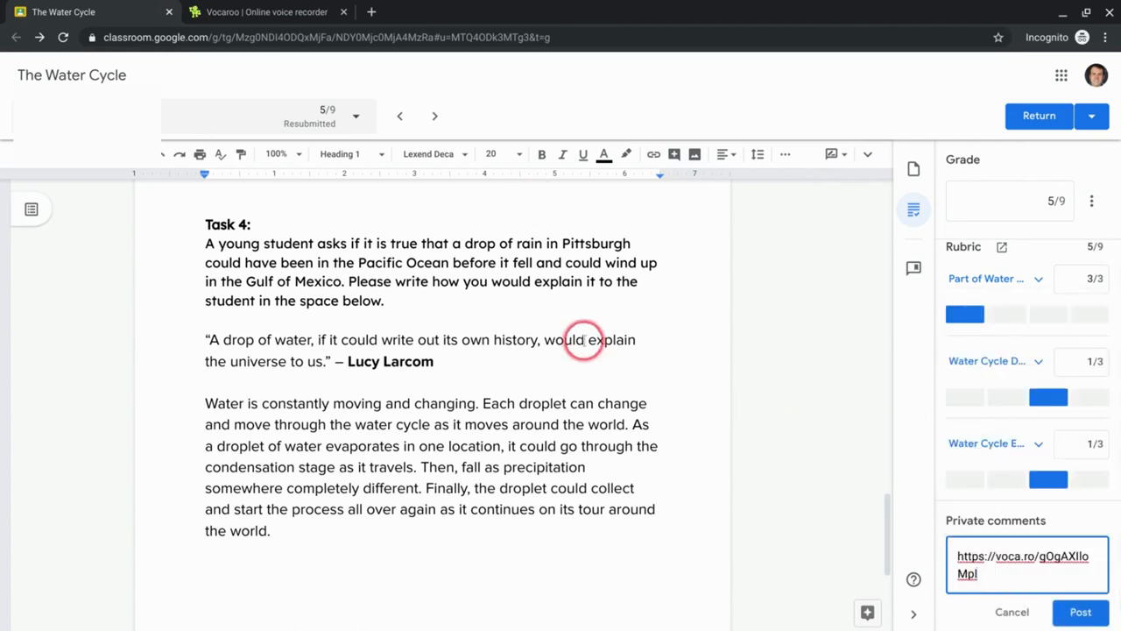
click(673, 154)
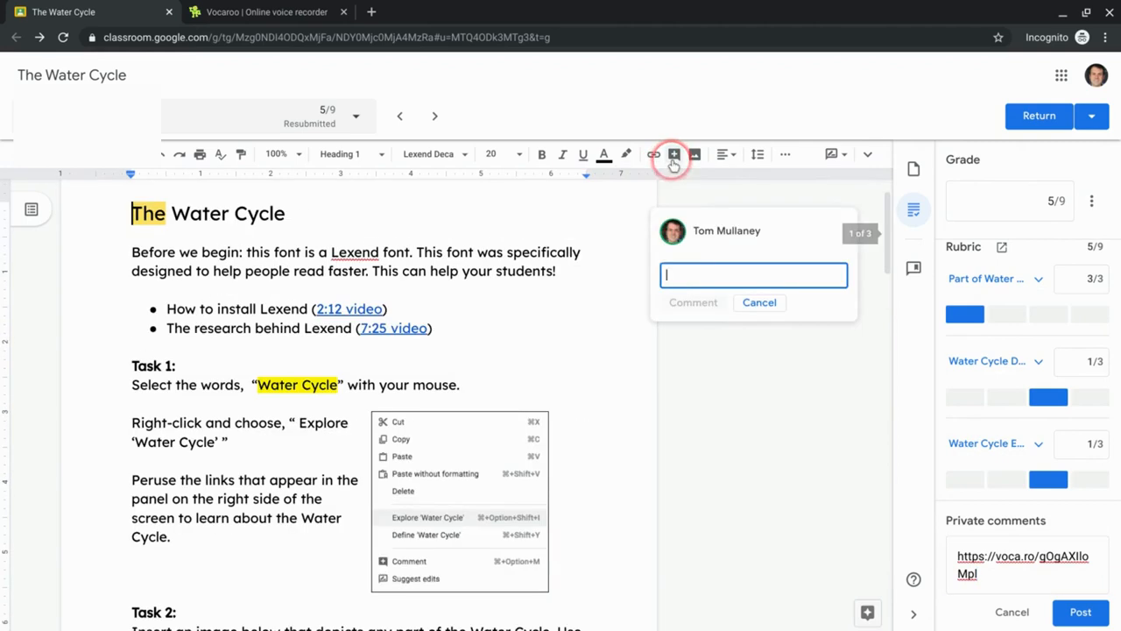
right_click(676, 272)
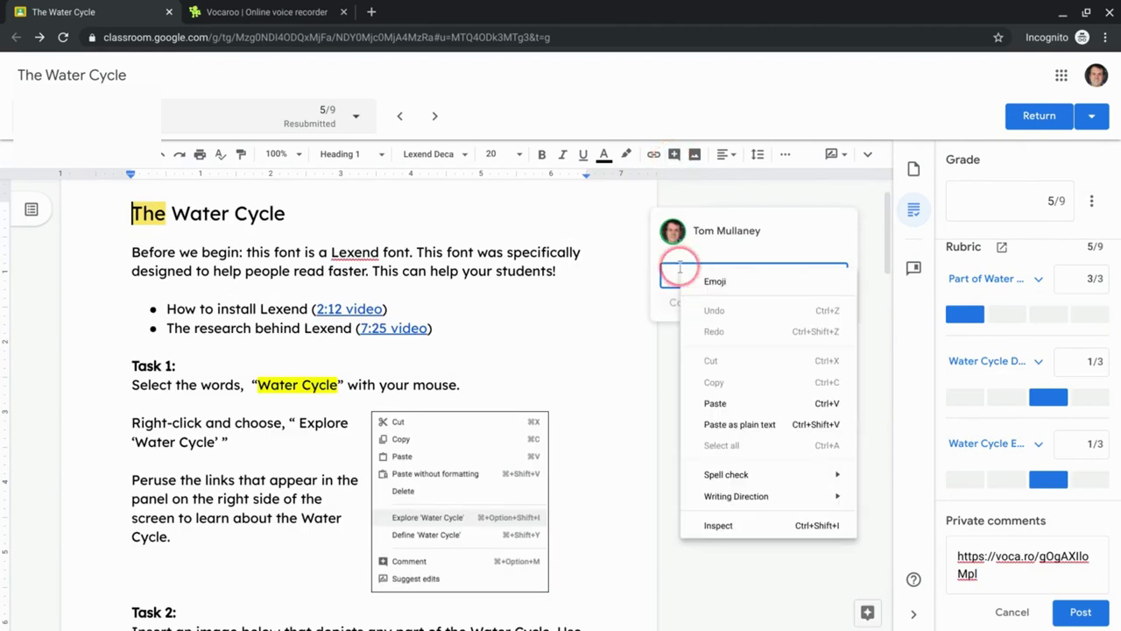
click(764, 395)
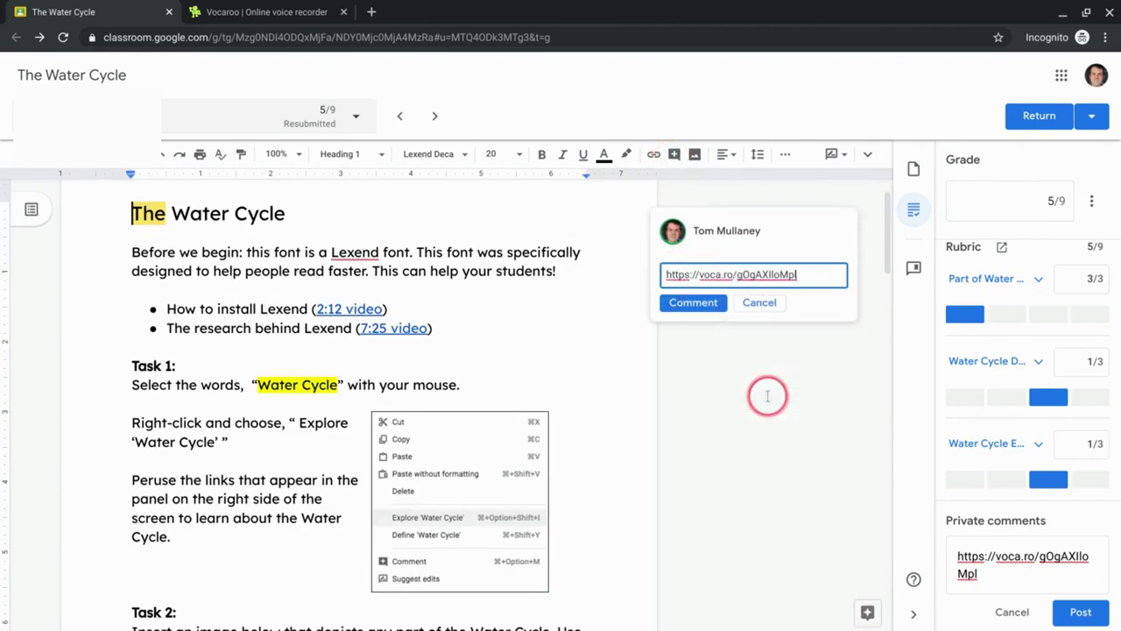
click(758, 303)
drag(959, 555, 979, 568)
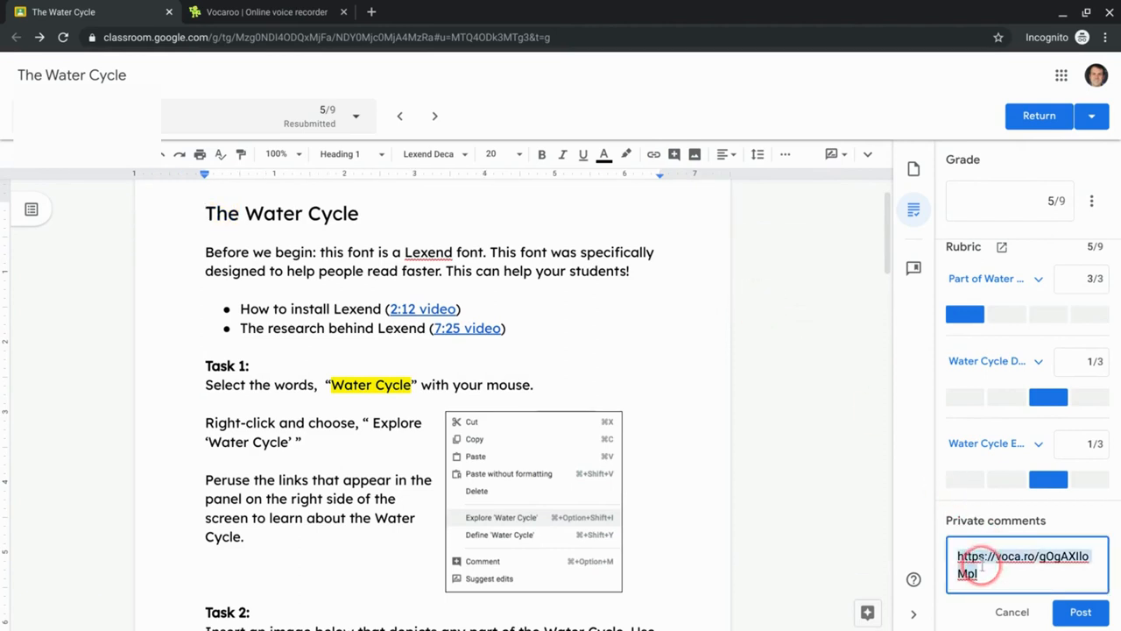
key(BackSpace)
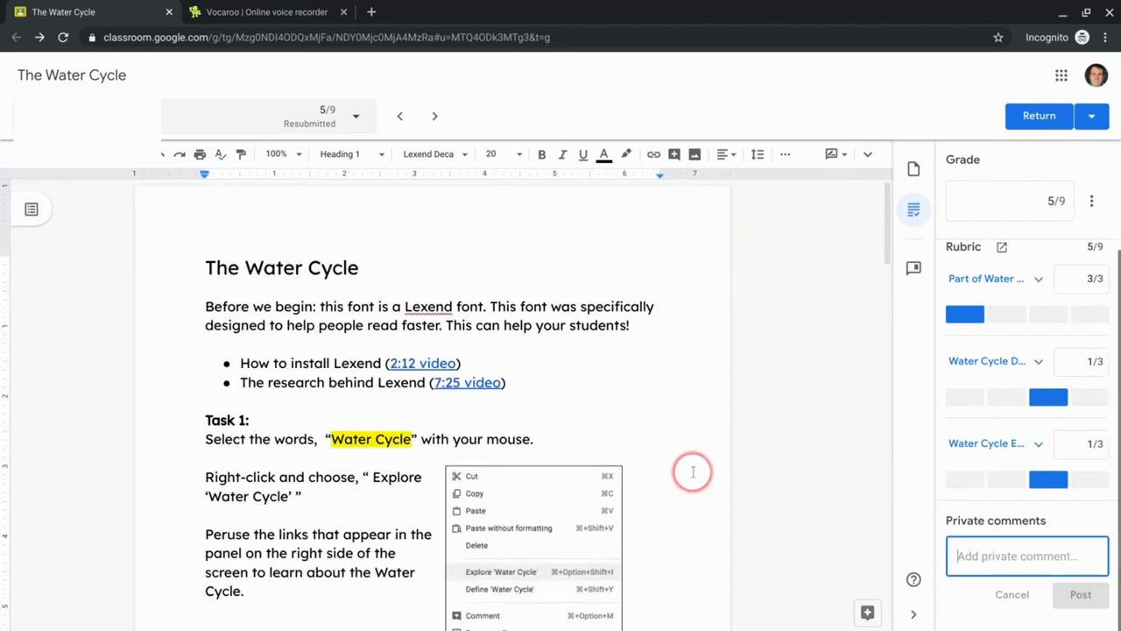
scroll(693, 472, down, 15)
scroll(693, 472, up, 2)
scroll(693, 472, up, 2)
scroll(693, 472, up, 1)
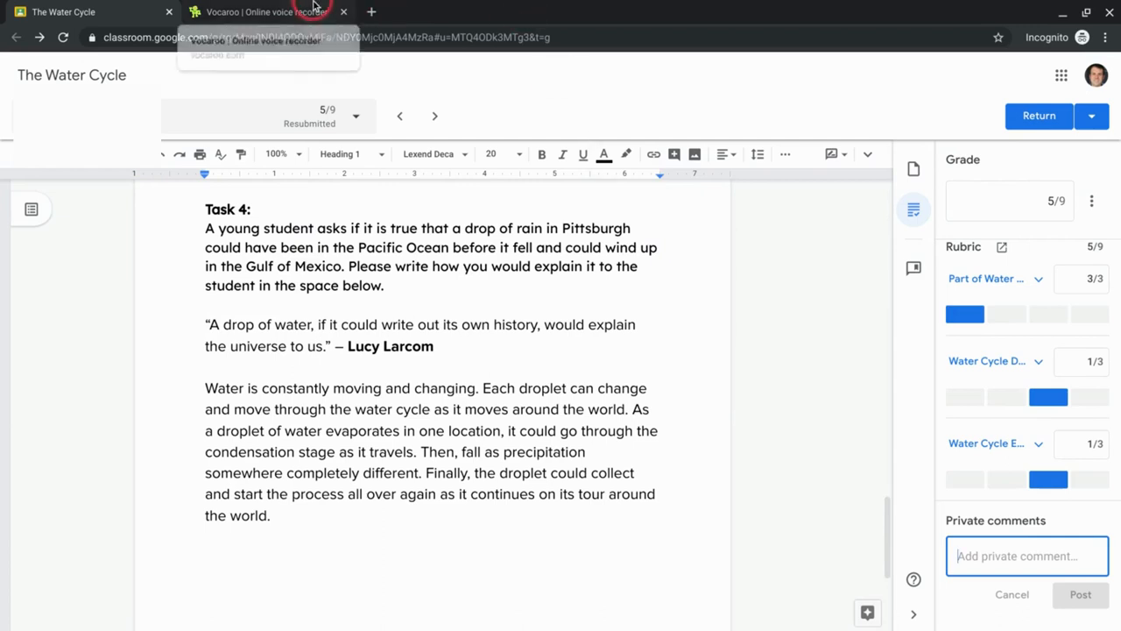
click(263, 12)
click(534, 196)
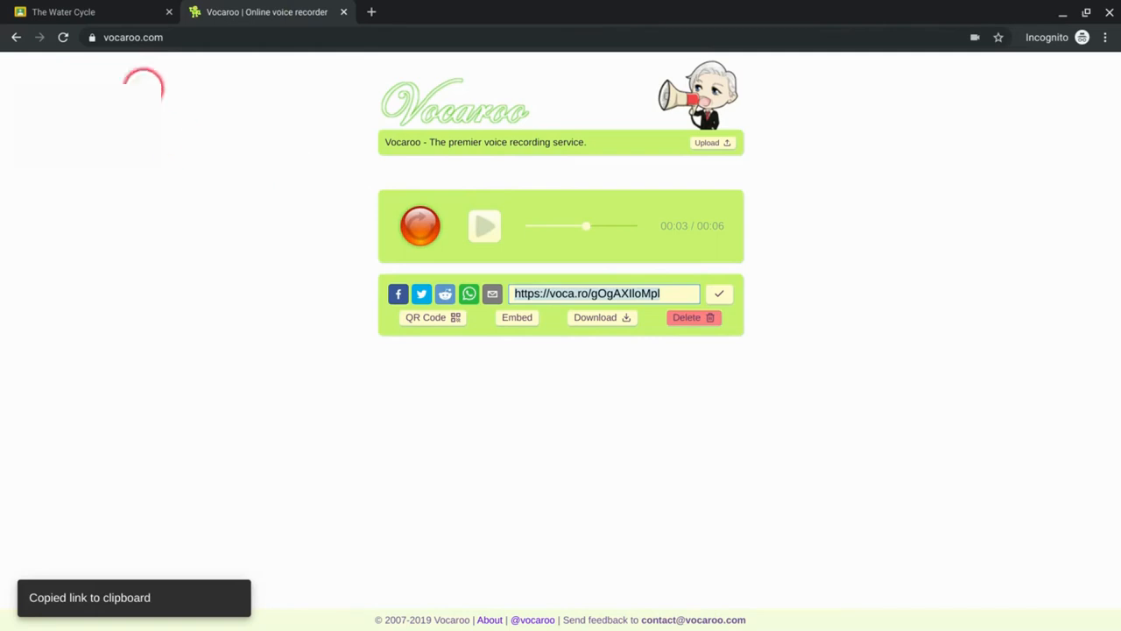
click(120, 13)
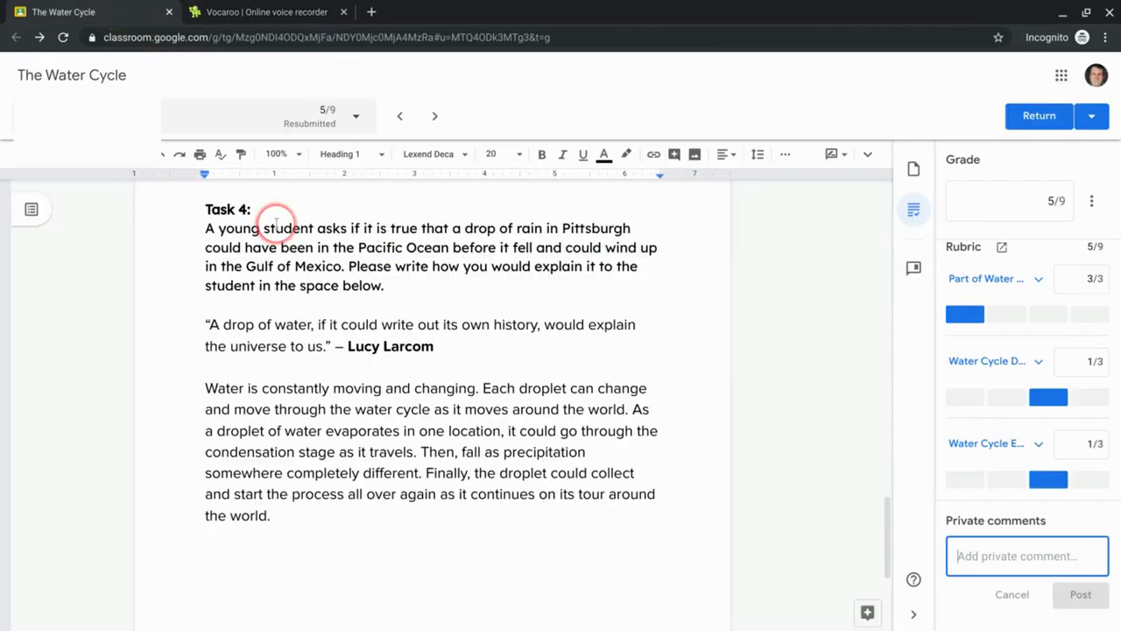